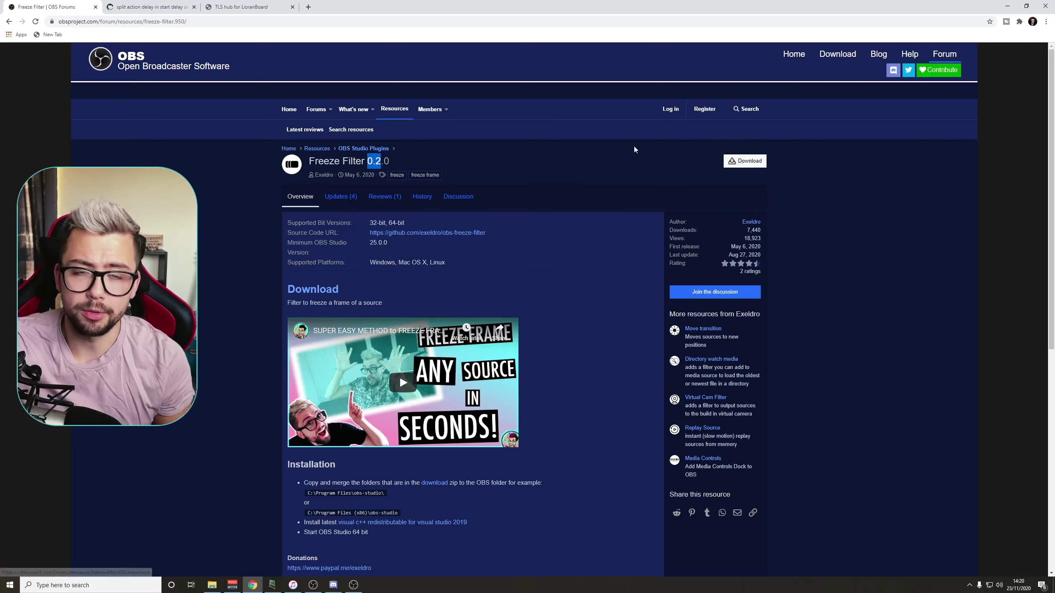
# Check the freeze filter build's Windows, macOS and Linux downloads on GitHub, then return to OBS.
pyautogui.click(138, 5)
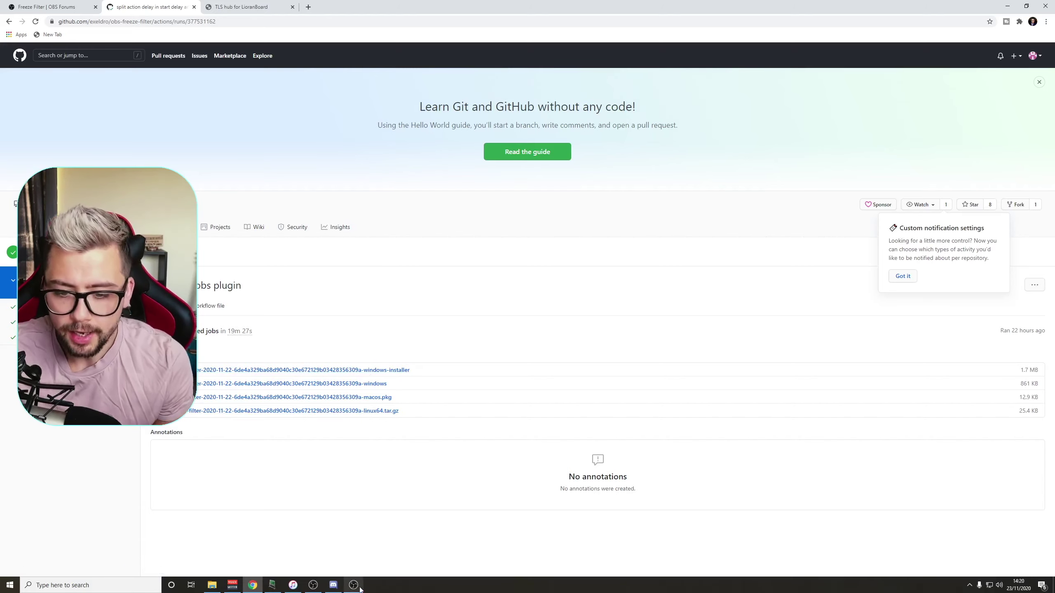
pyautogui.hotkey('alt', 'Tab')
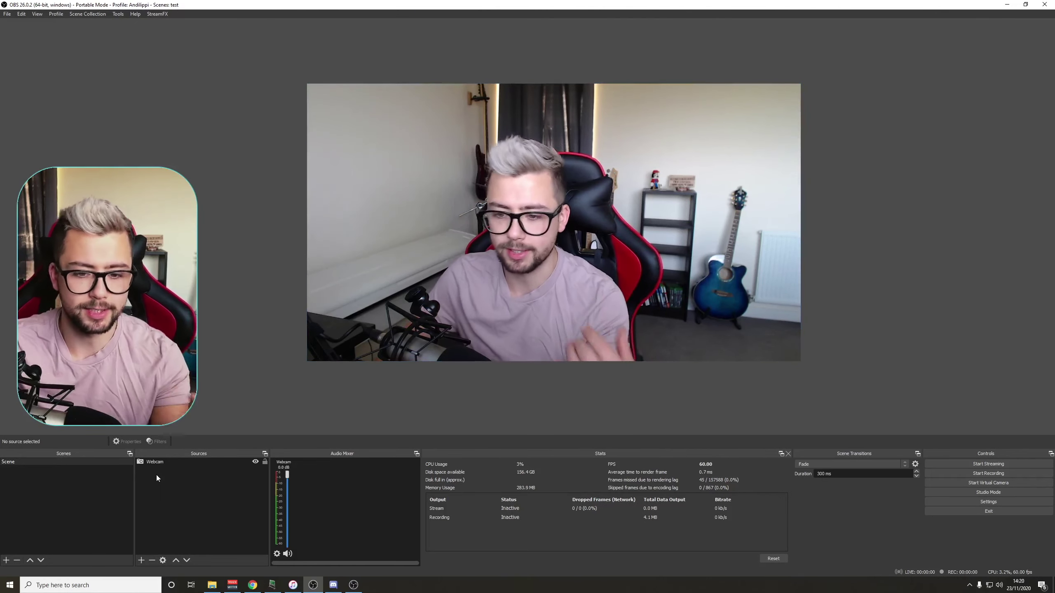
# Add a Freeze effect filter, named Freeze, to the Webcam source.
pyautogui.click(160, 461)
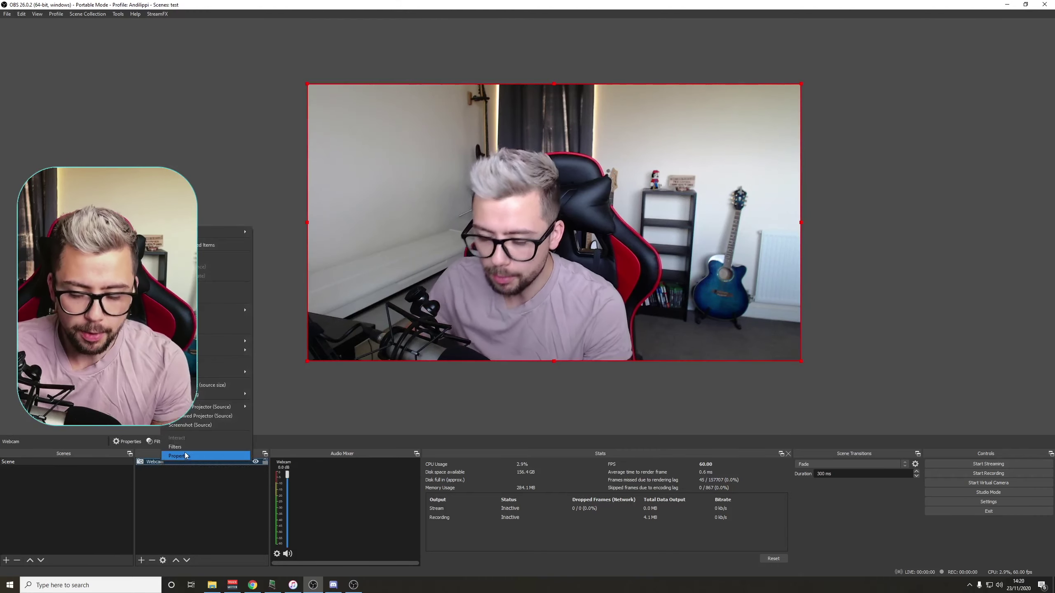
pyautogui.click(157, 441)
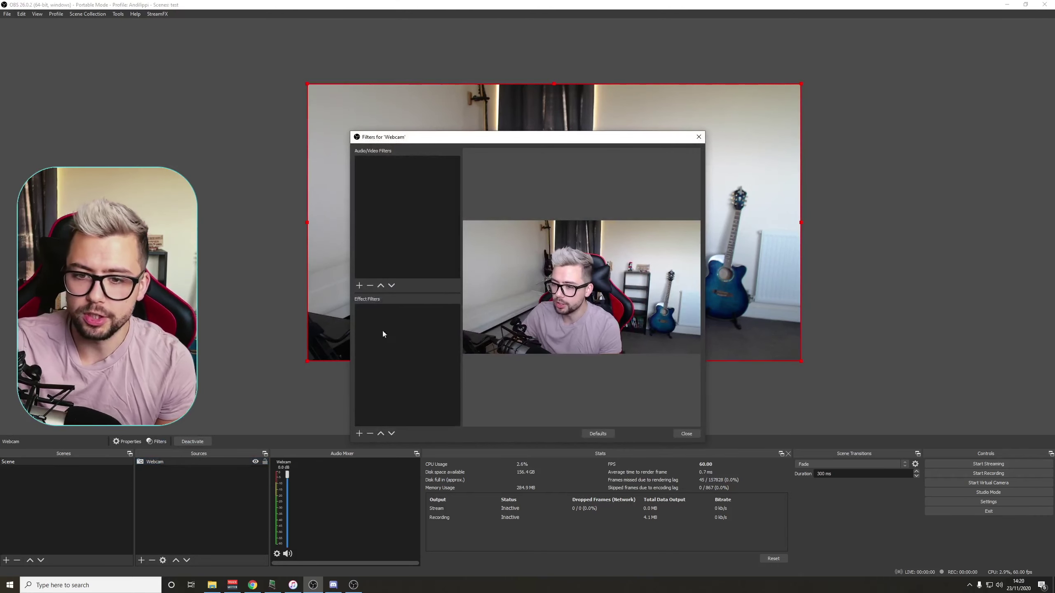
pyautogui.click(360, 434)
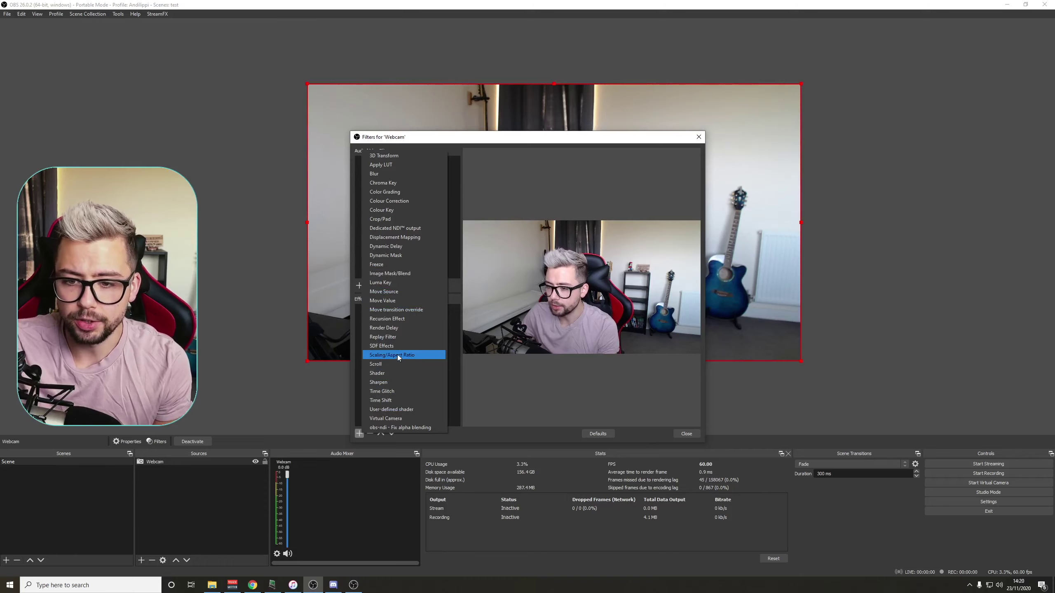
pyautogui.click(378, 265)
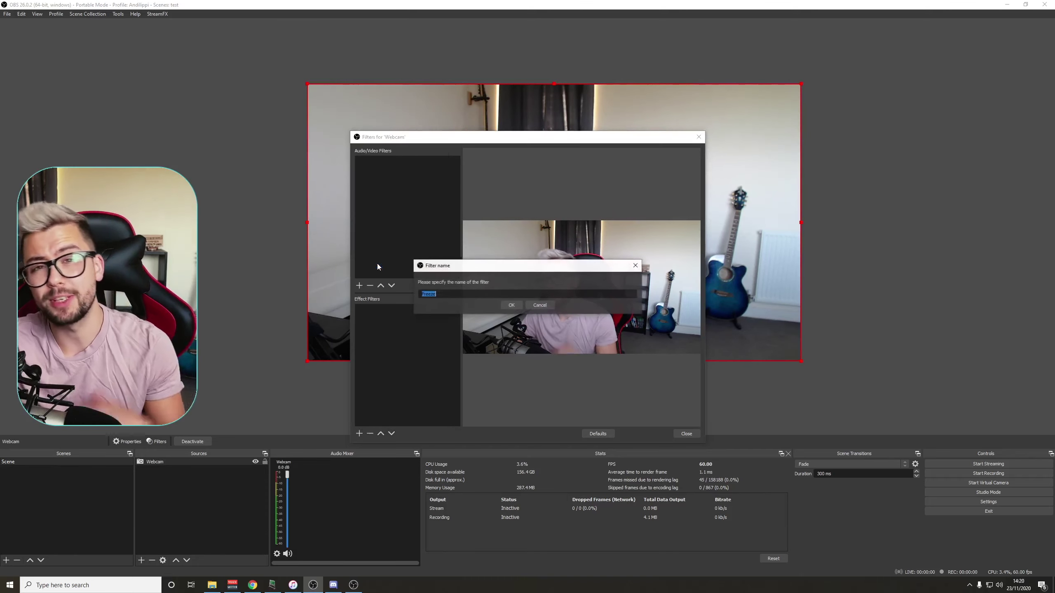
pyautogui.click(511, 305)
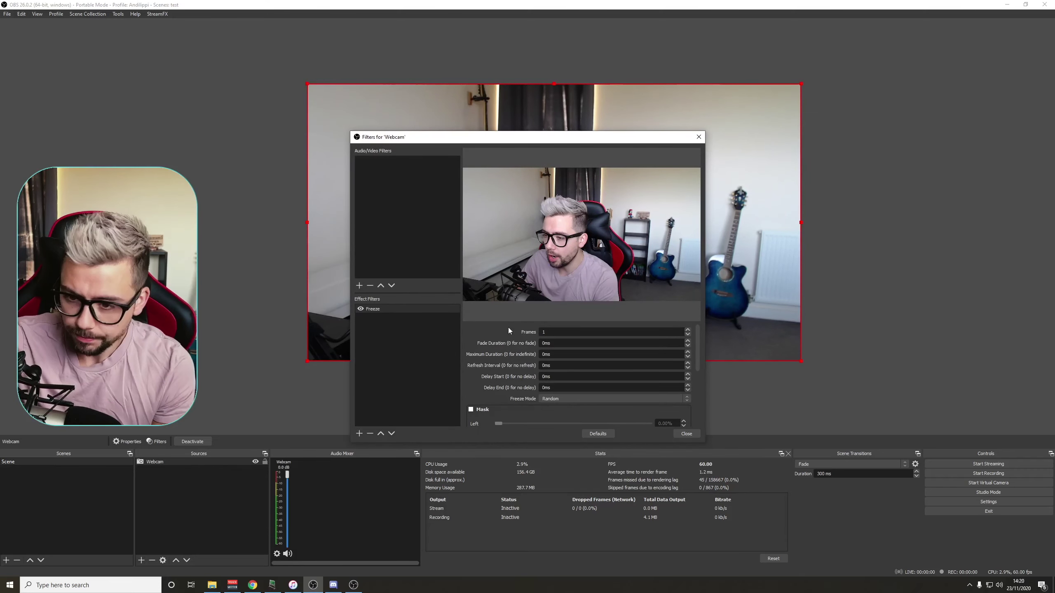
# Move the Filters window off the preview and drag the webcam image to the canvas's top-right corner.
pyautogui.moveTo(528, 137); pyautogui.dragTo(566, 220)
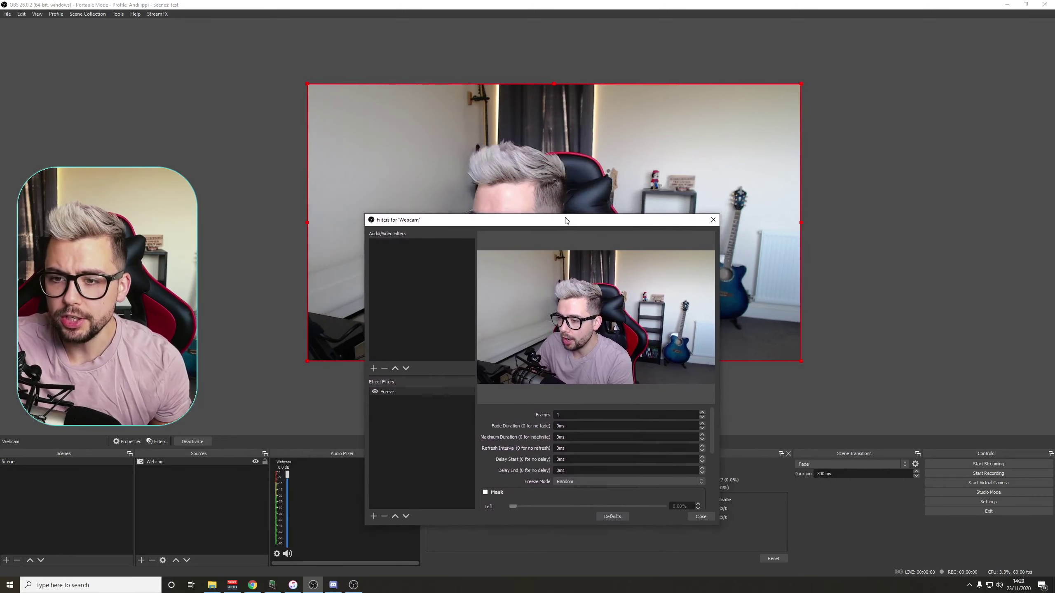
pyautogui.moveTo(550, 184); pyautogui.dragTo(839, 124)
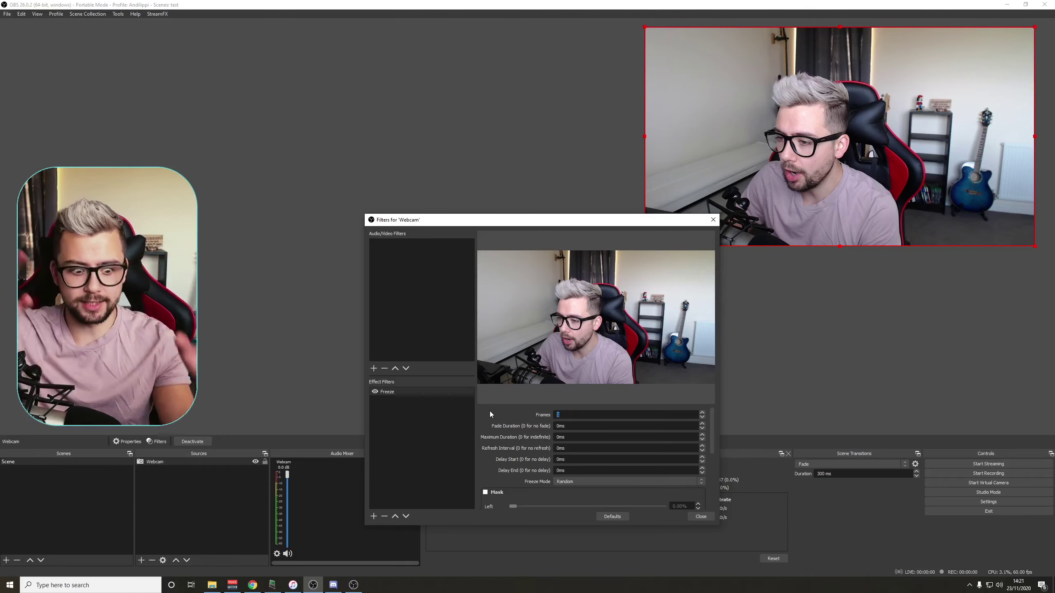
# Try 60 frames and toggle the Freeze filter off and back on.
pyautogui.write('60')
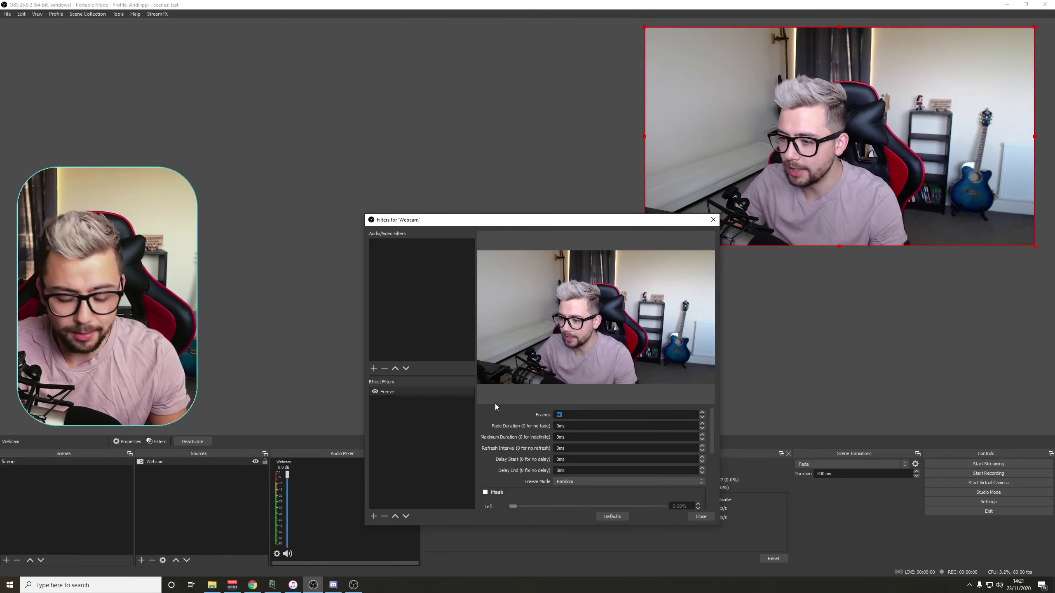
pyautogui.click(373, 393)
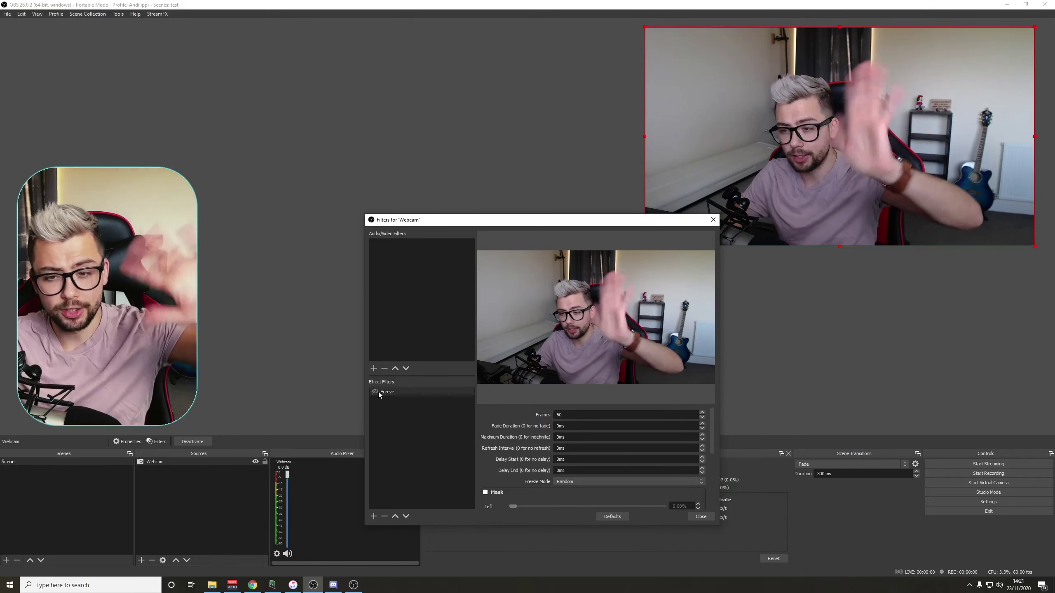
pyautogui.click(373, 393)
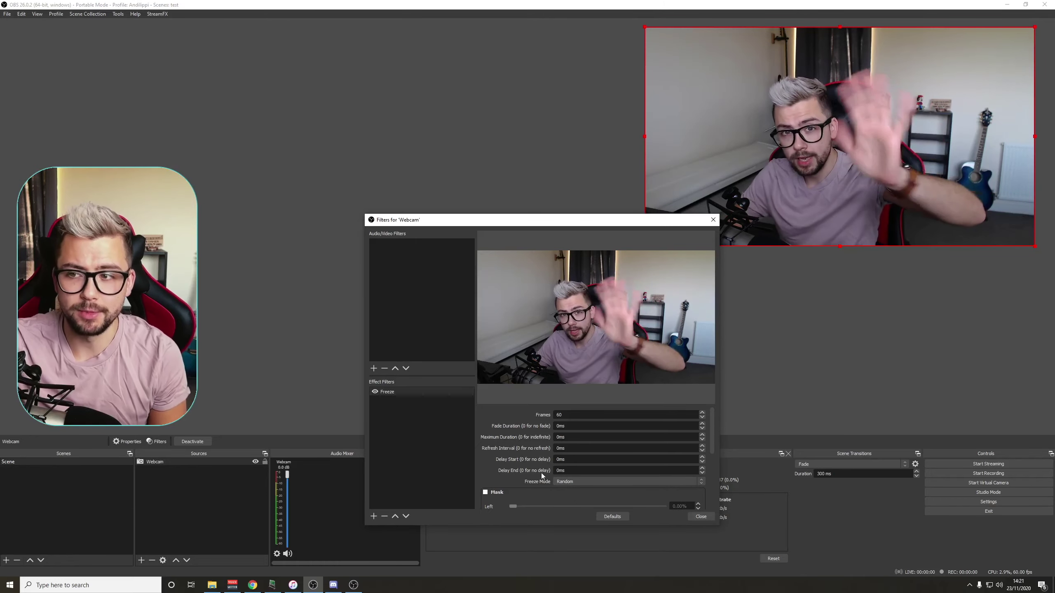
# Try the Loop and then the Back and forth freeze modes.
pyautogui.click(573, 481)
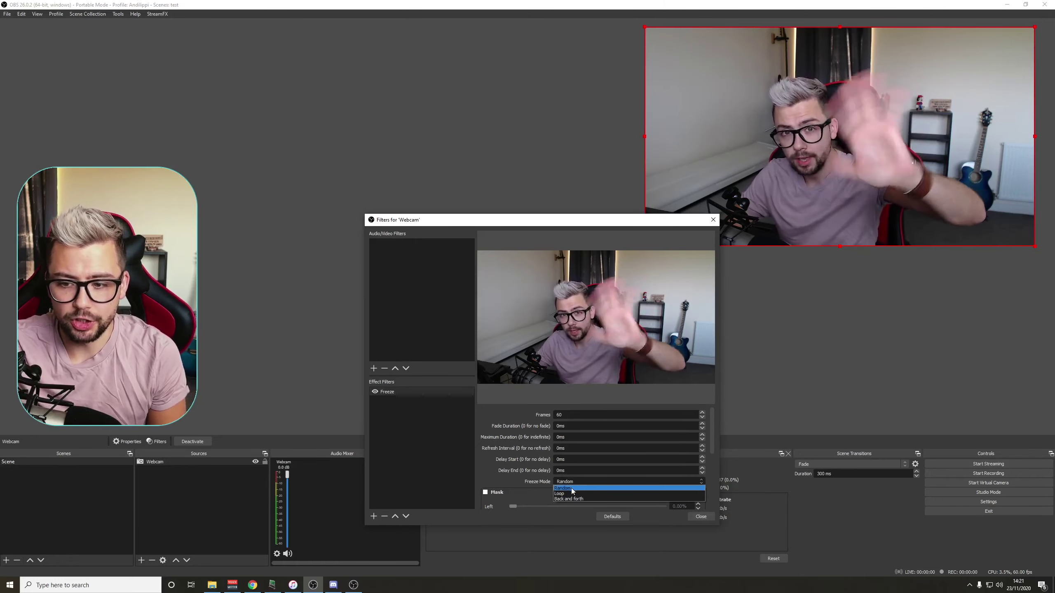
pyautogui.click(564, 494)
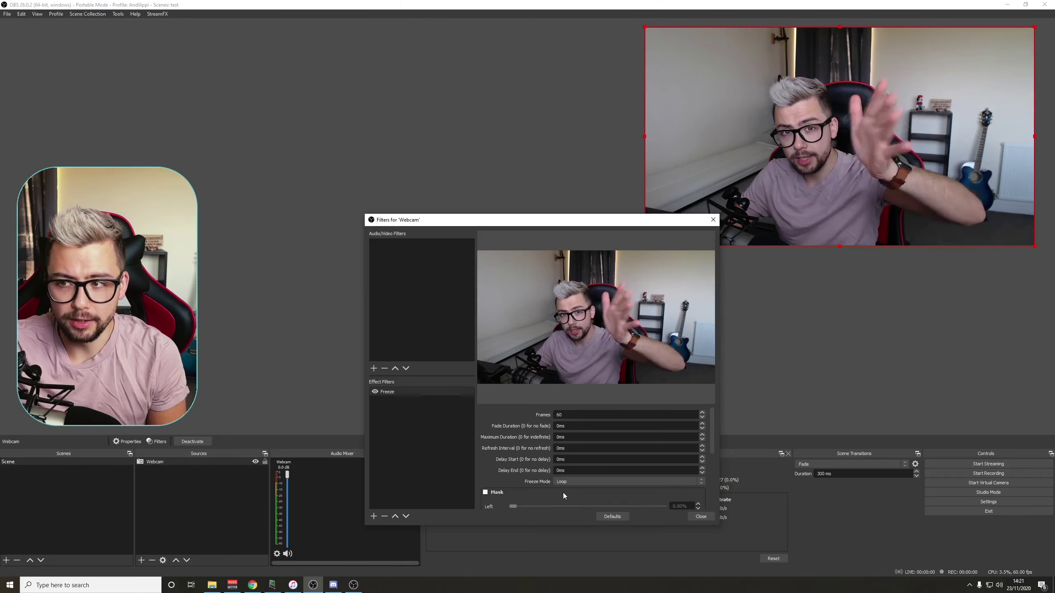
pyautogui.click(569, 482)
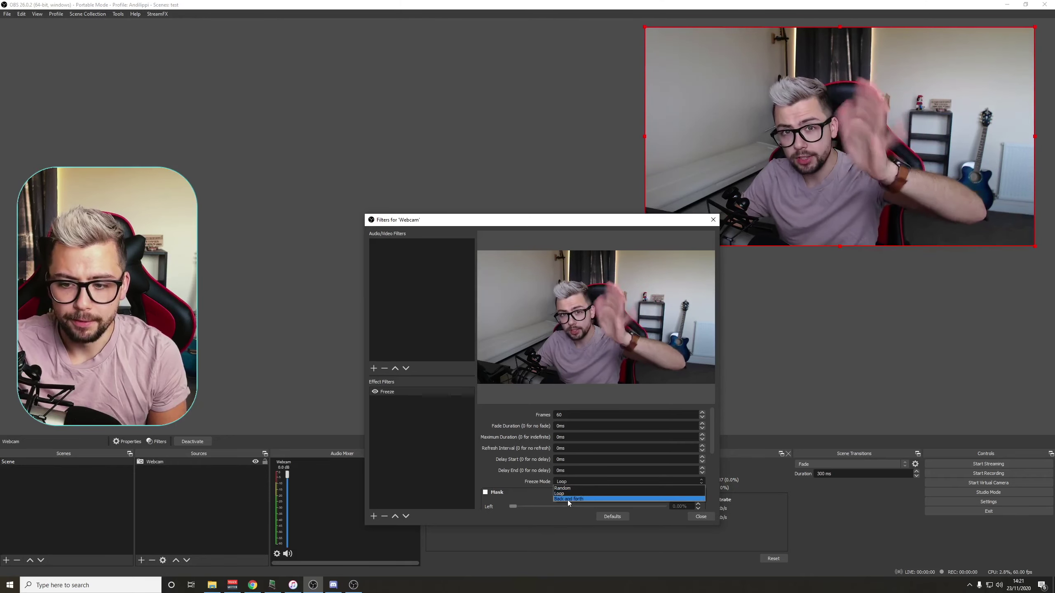
pyautogui.click(566, 500)
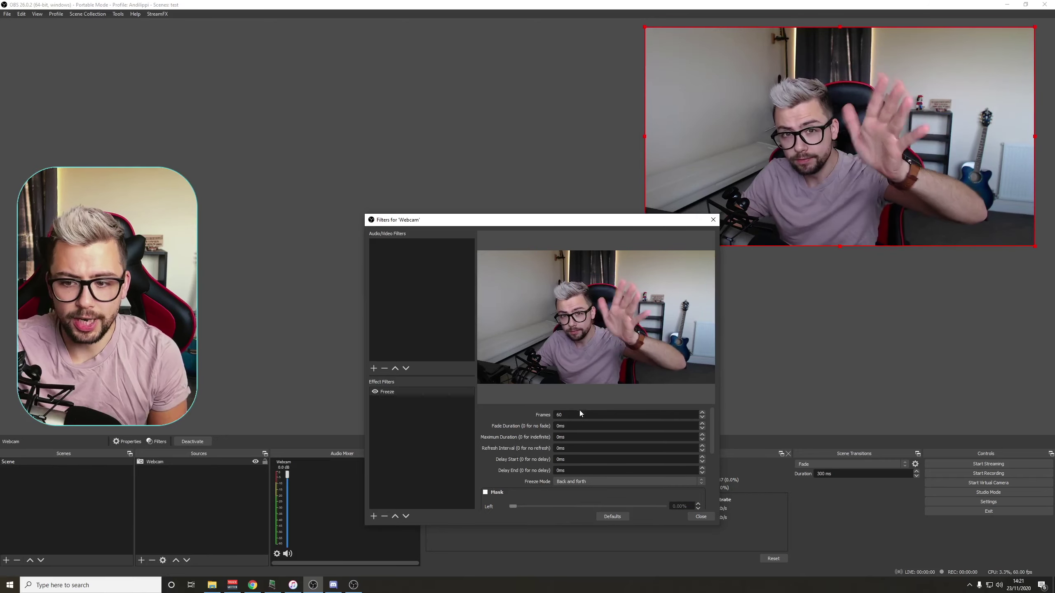
# Set Frames to 100 with Freeze Mode Random, then switch the filter off.
pyautogui.write('100')
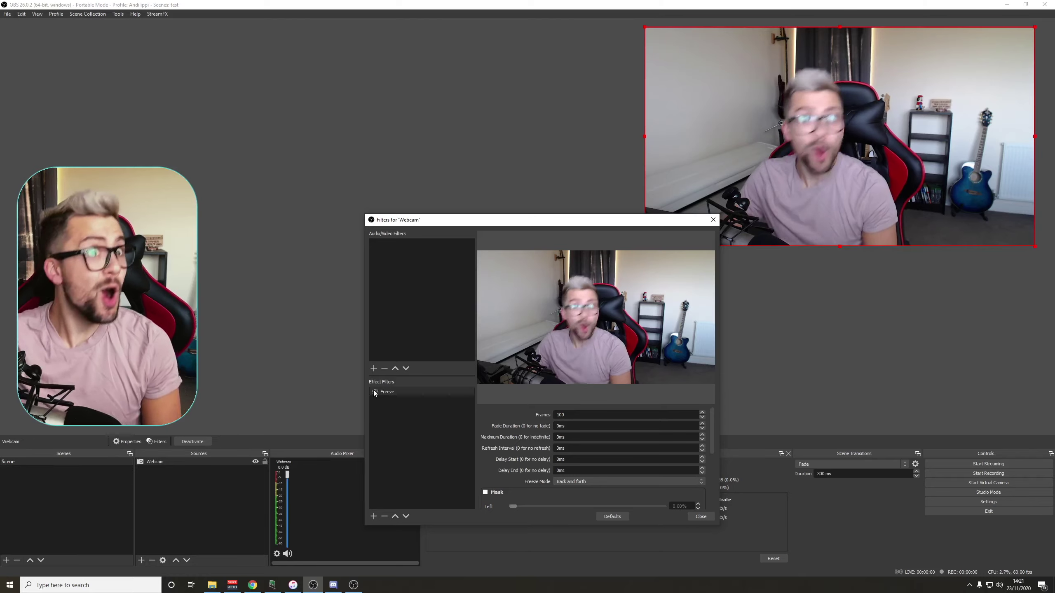
pyautogui.click(374, 392)
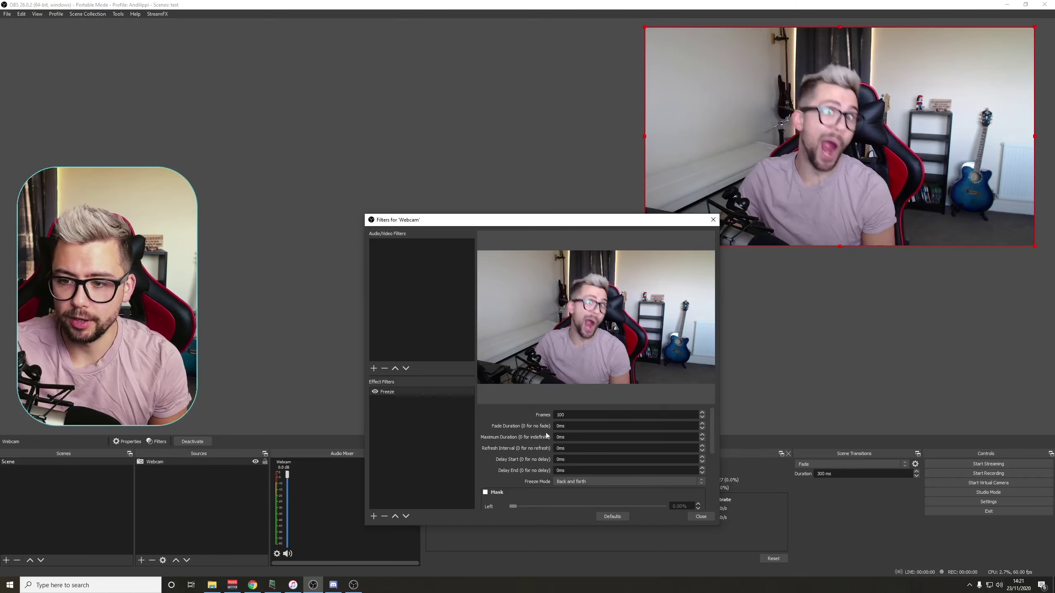
pyautogui.click(595, 482)
pyautogui.click(564, 488)
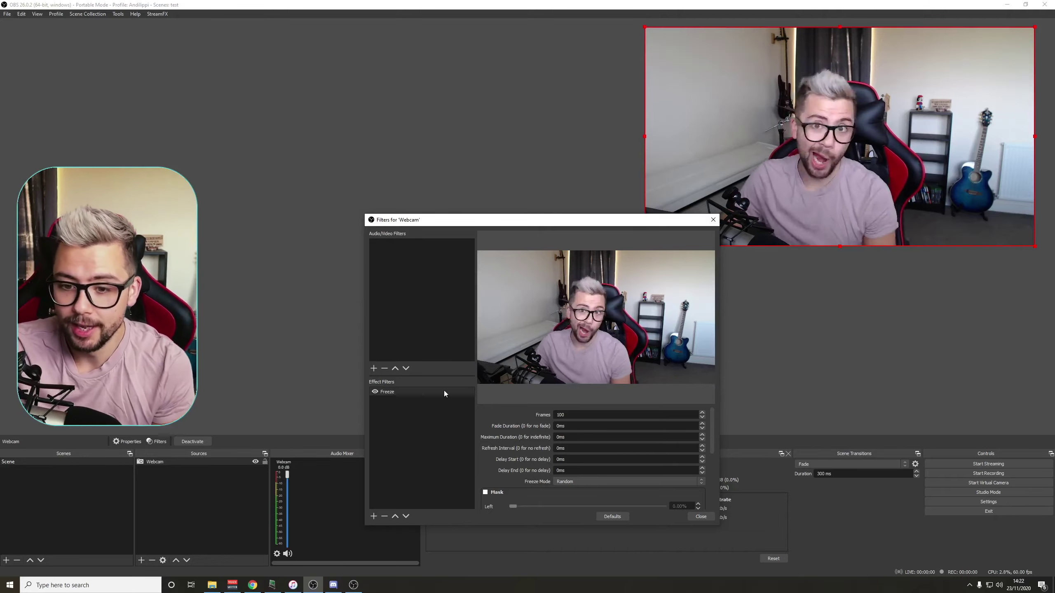
pyautogui.click(378, 392)
# Toggle the Freeze filter off and on again, scrolling through its settings toward the Mask section.
pyautogui.scroll(-2, 505, 432)
pyautogui.scroll(-1, 513, 437)
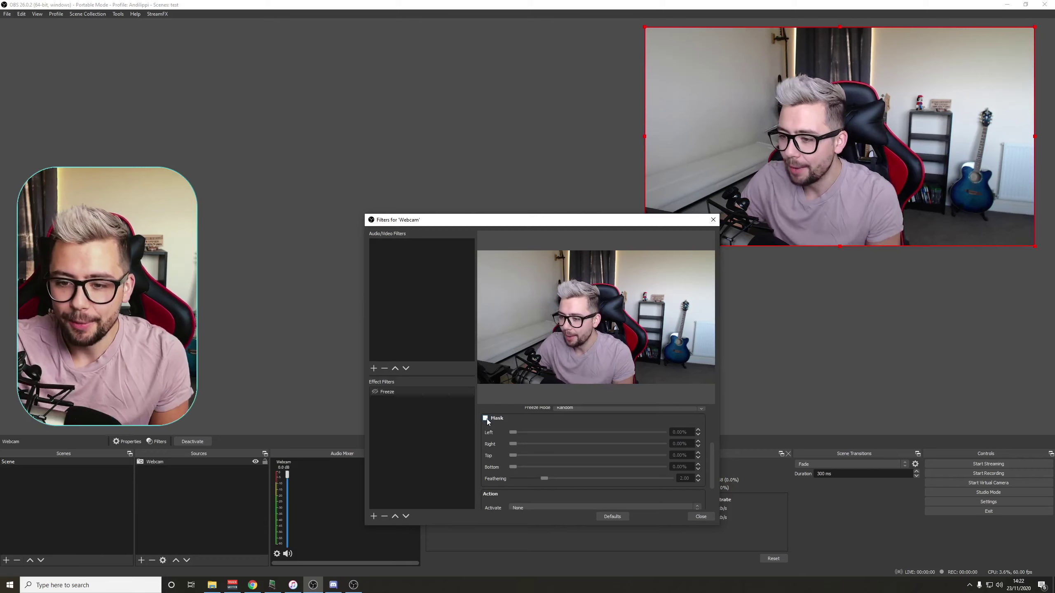
pyautogui.click(375, 392)
pyautogui.click(375, 392)
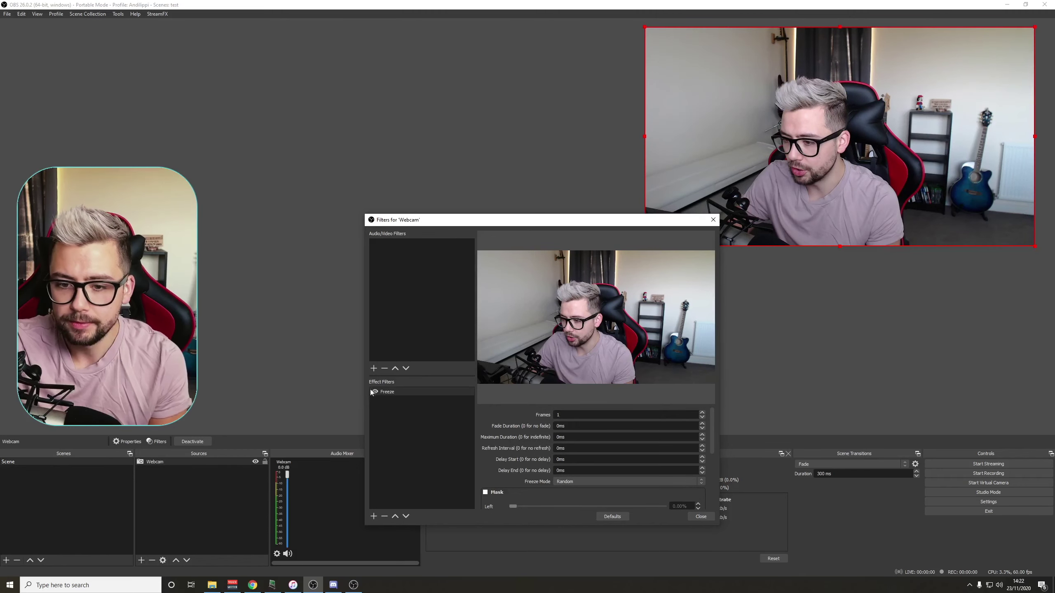
pyautogui.scroll(-5, 494, 457)
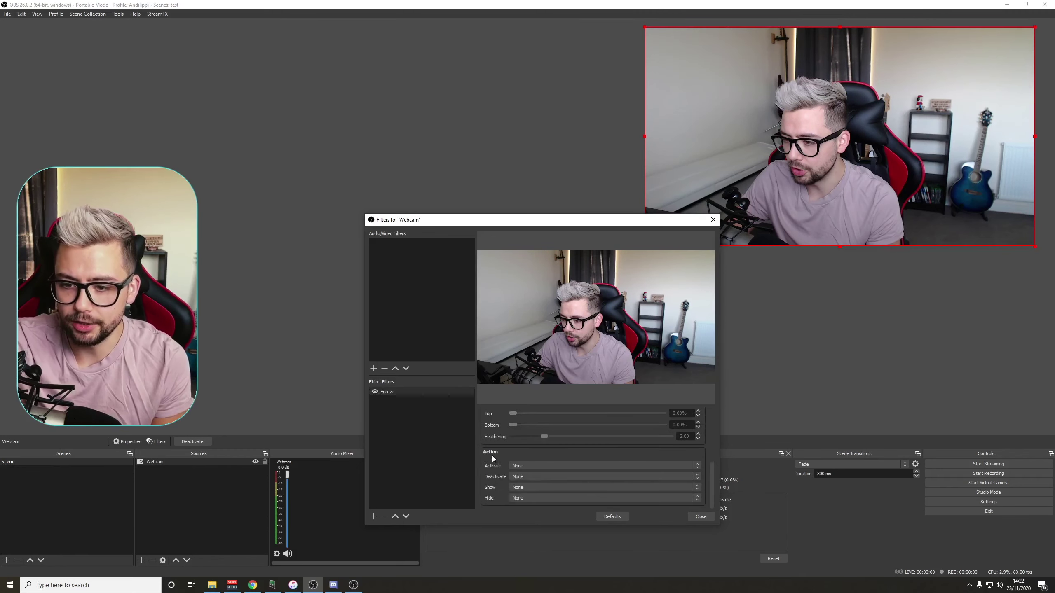
pyautogui.scroll(3, 493, 458)
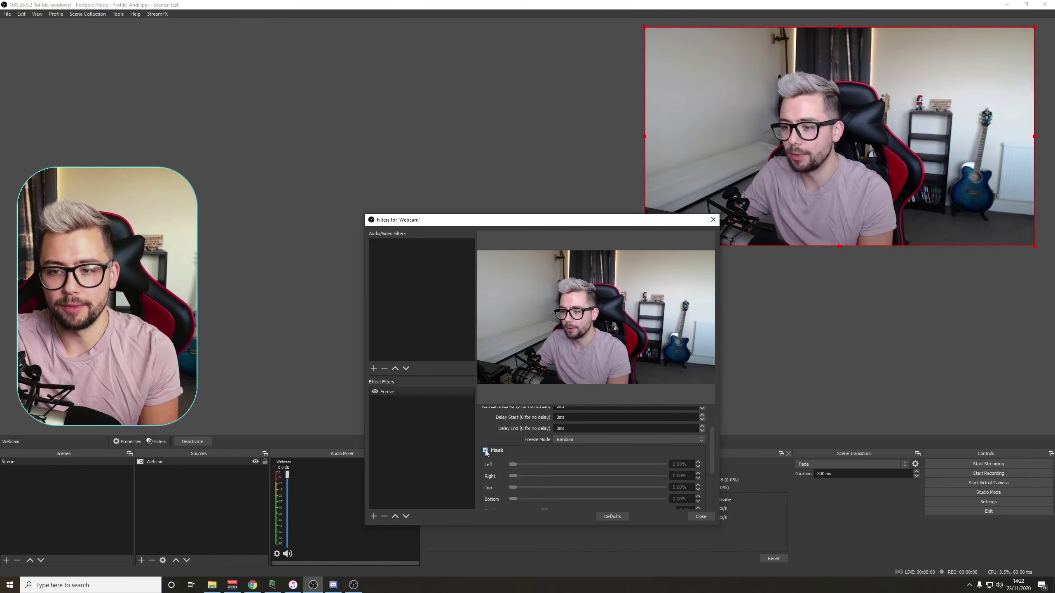
# Test the mask's Left edge, set Top to 55.10%, and set feathering to about 5.79.
pyautogui.moveTo(513, 465); pyautogui.dragTo(595, 497)
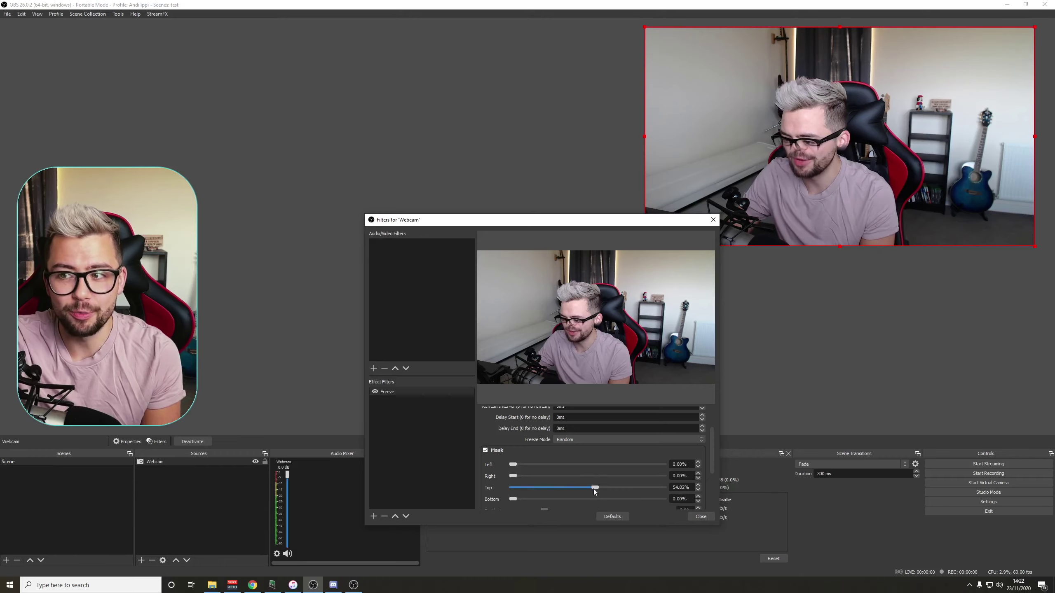
pyautogui.moveTo(593, 489); pyautogui.dragTo(594, 490)
pyautogui.scroll(-1, 518, 498)
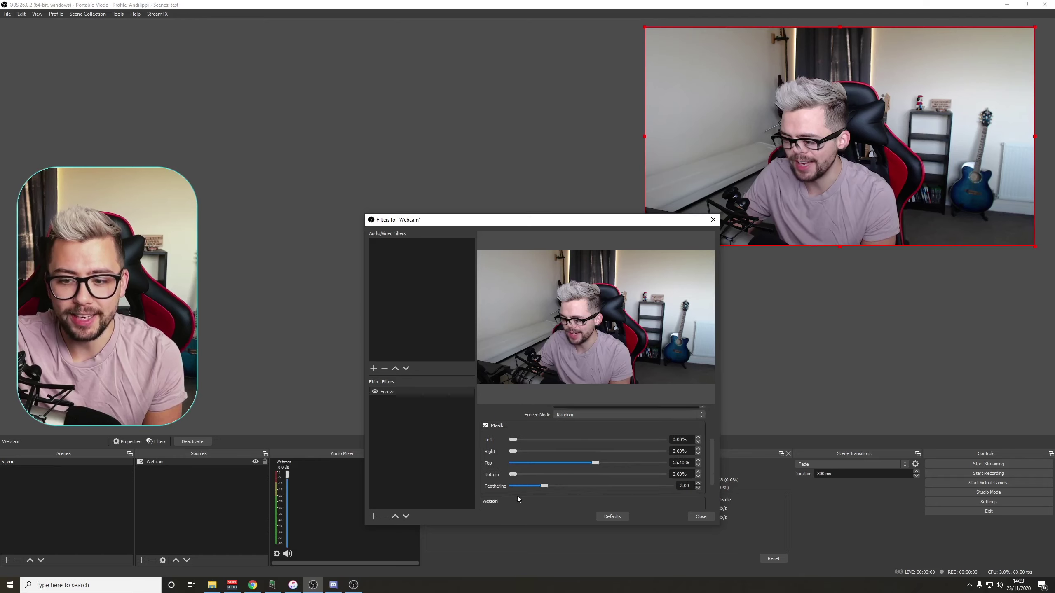
pyautogui.moveTo(531, 488); pyautogui.dragTo(511, 487)
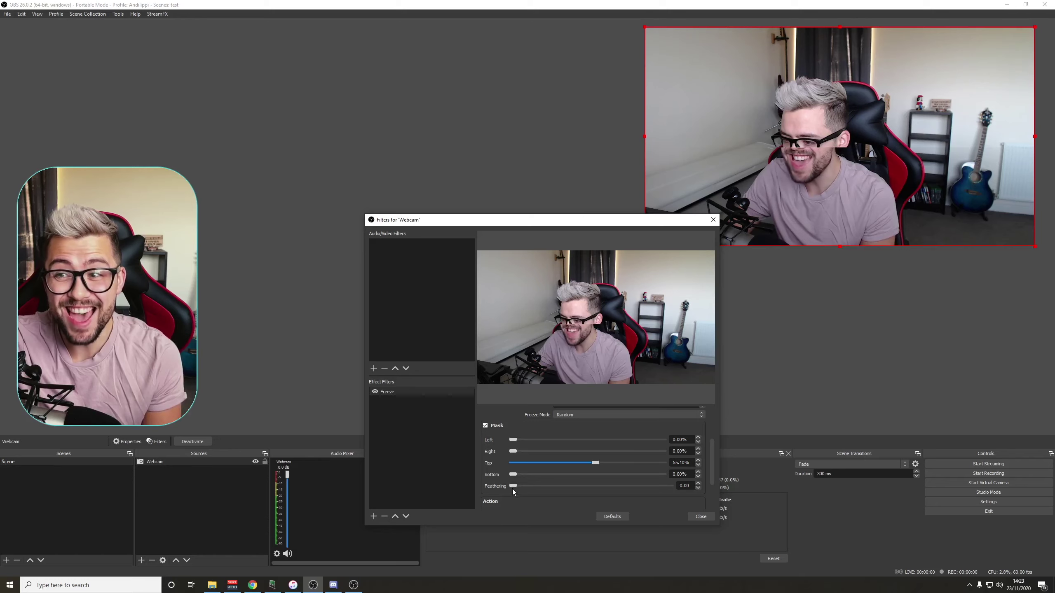
pyautogui.moveTo(512, 488); pyautogui.dragTo(579, 489)
pyautogui.moveTo(707, 488); pyautogui.dragTo(603, 486)
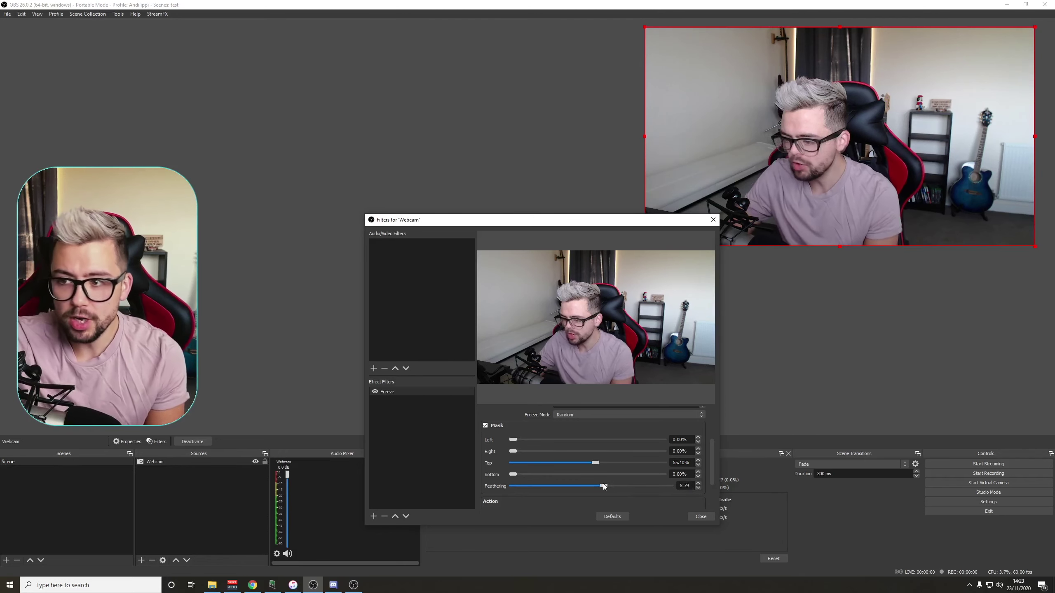
# Enter 60 as the Freeze filter's frame count.
pyautogui.scroll(-1, 499, 451)
pyautogui.scroll(2, 491, 448)
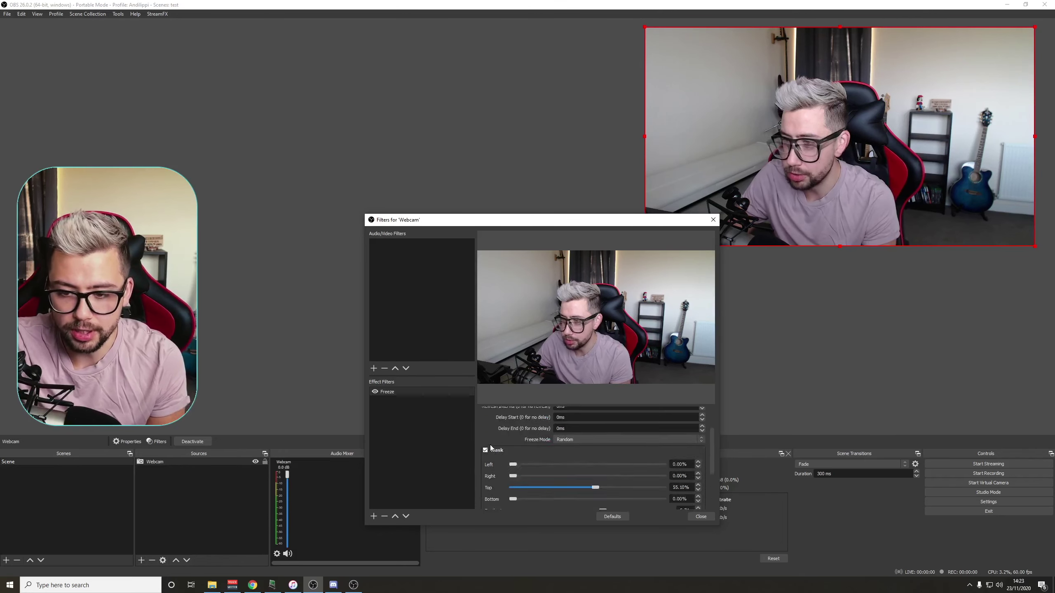
pyautogui.scroll(3, 491, 448)
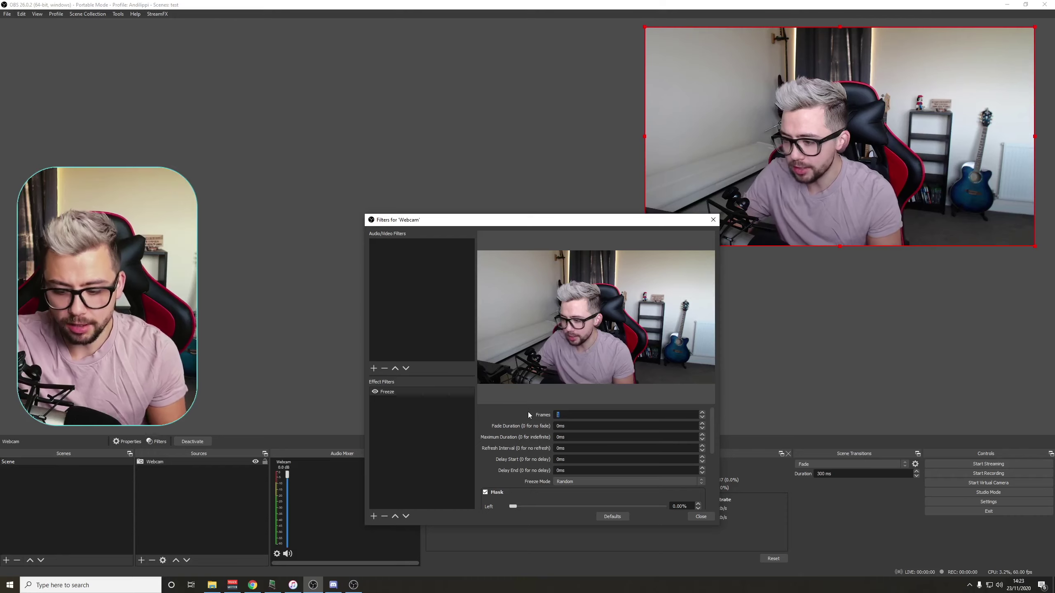
pyautogui.write('60')
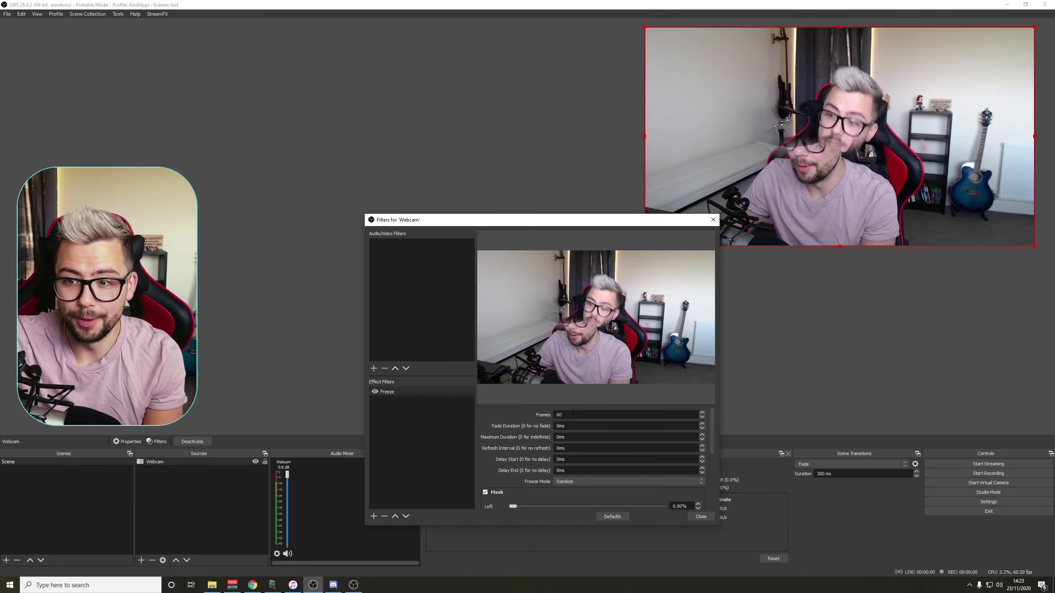
# Switch the Freeze Mode to Loop.
pyautogui.scroll(-2, 555, 450)
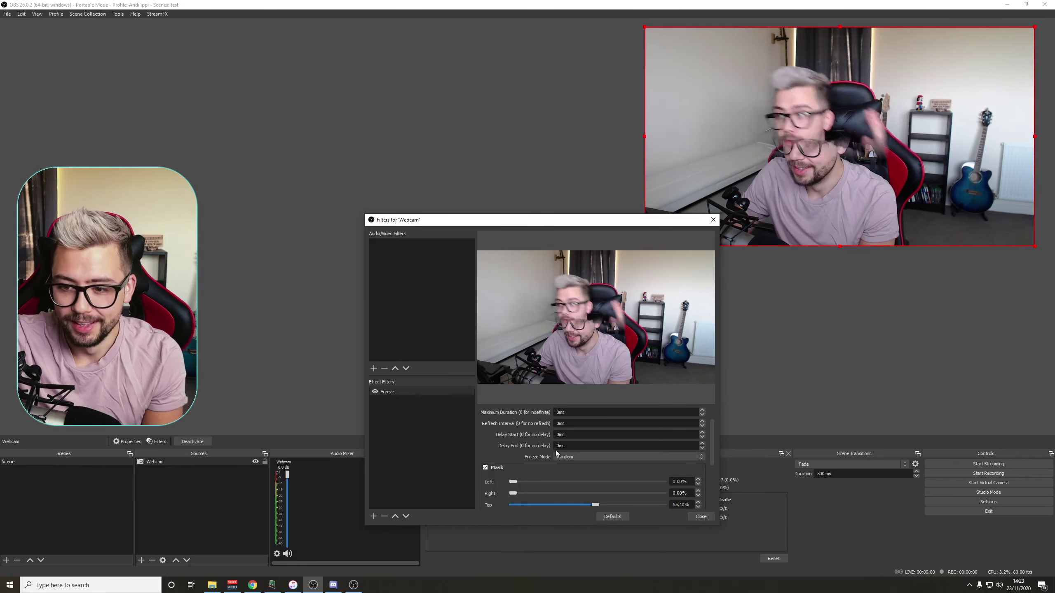
pyautogui.click(571, 457)
pyautogui.click(563, 466)
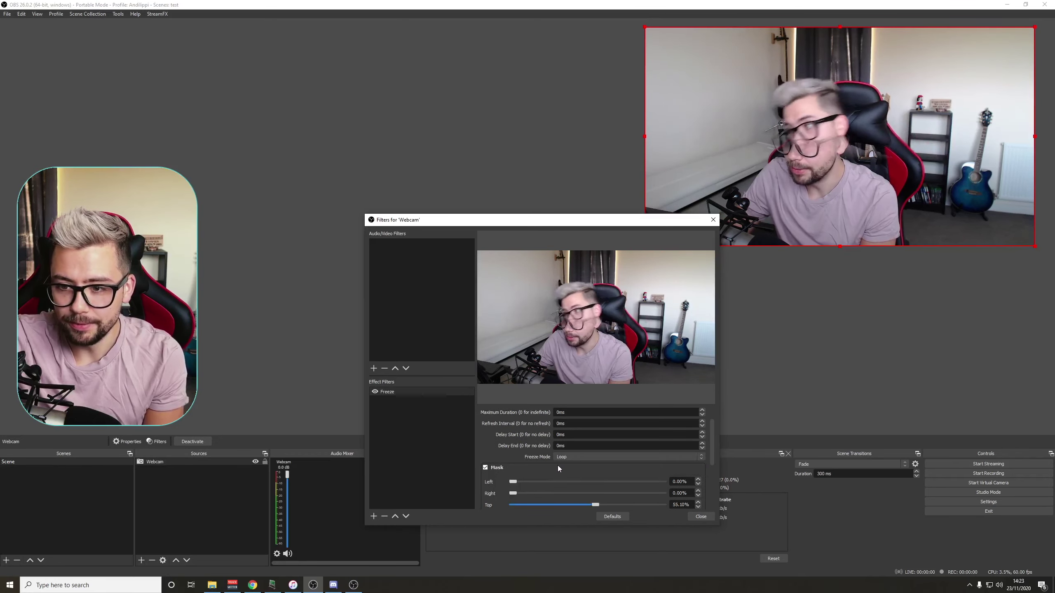
# Mask the right side at 36.36% and raise feathering to 10.00.
pyautogui.scroll(-2, 527, 465)
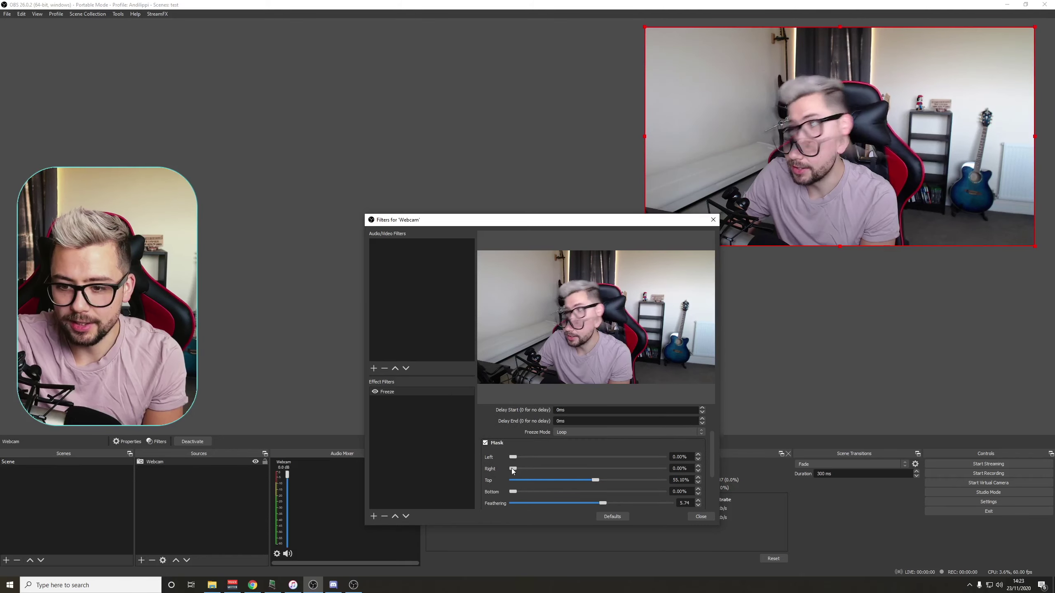
pyautogui.moveTo(512, 469); pyautogui.dragTo(556, 467)
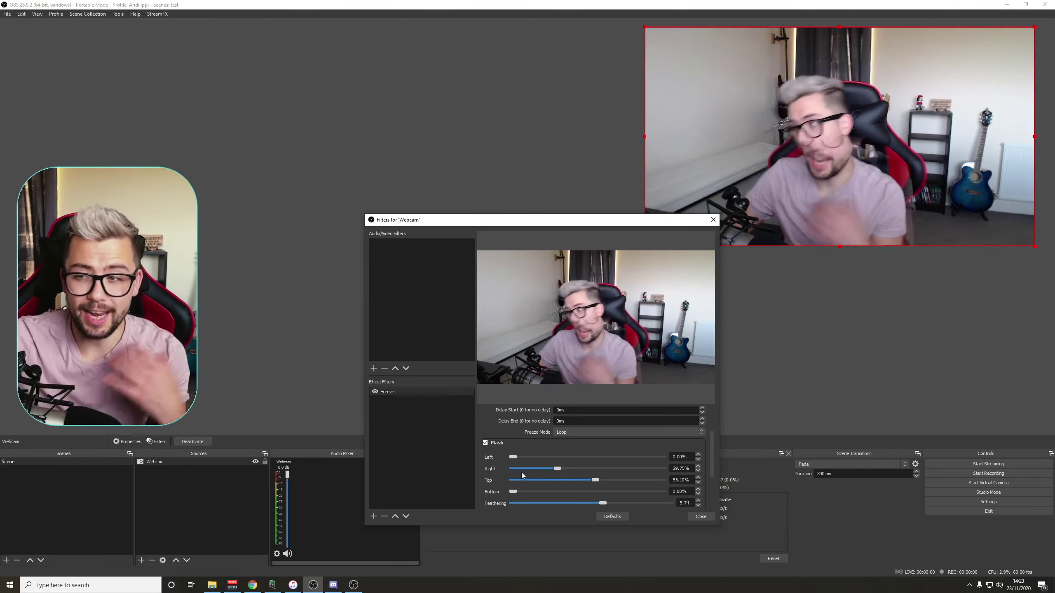
pyautogui.scroll(-3, 531, 475)
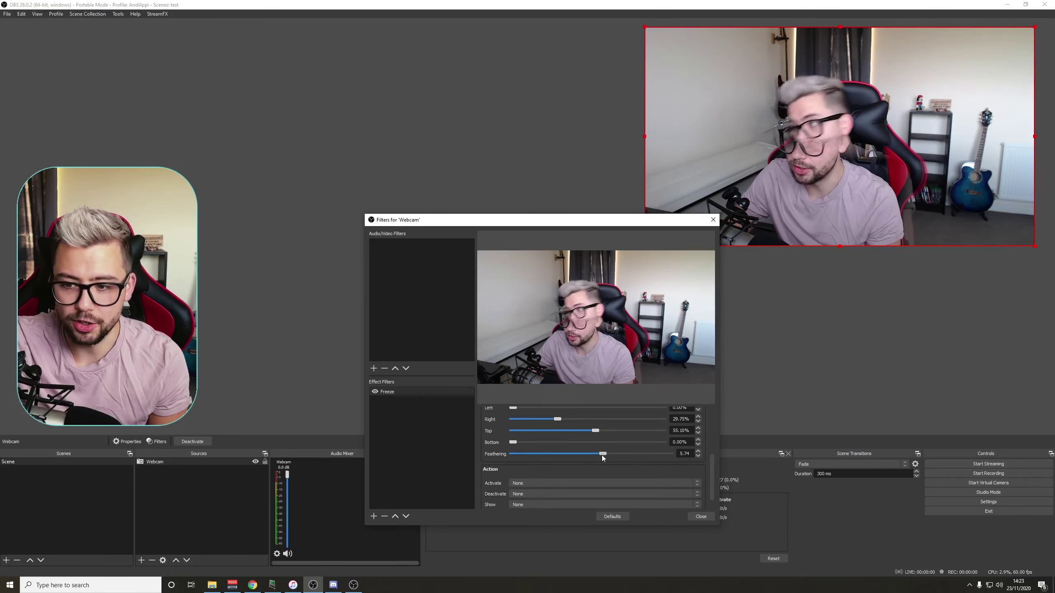
pyautogui.moveTo(601, 455); pyautogui.dragTo(734, 443)
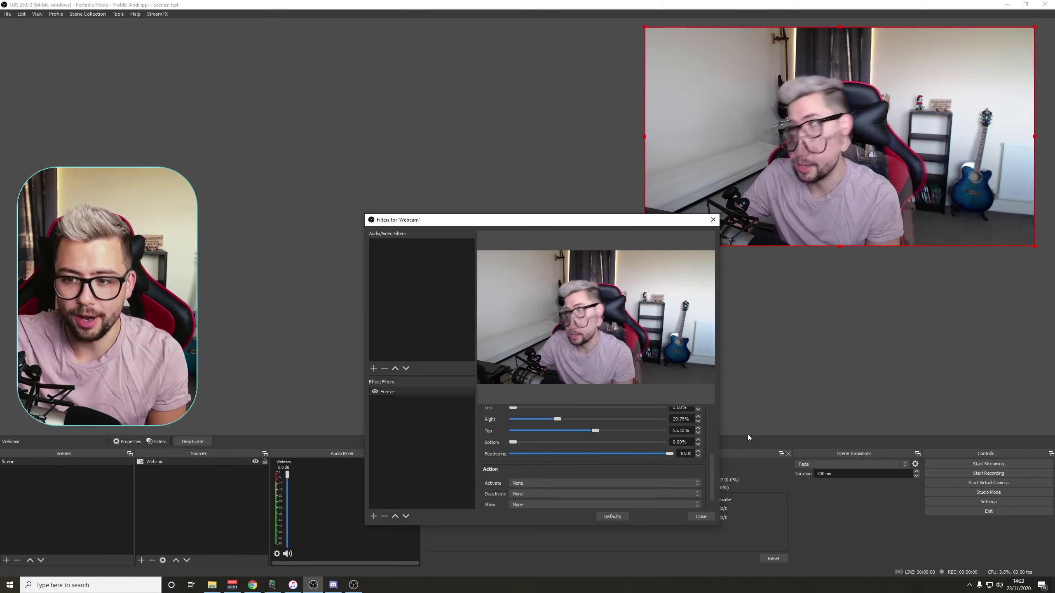
pyautogui.moveTo(557, 419)
pyautogui.mouseDown()
pyautogui.moveTo(595, 421)
pyautogui.moveTo(565, 421)
pyautogui.mouseUp()
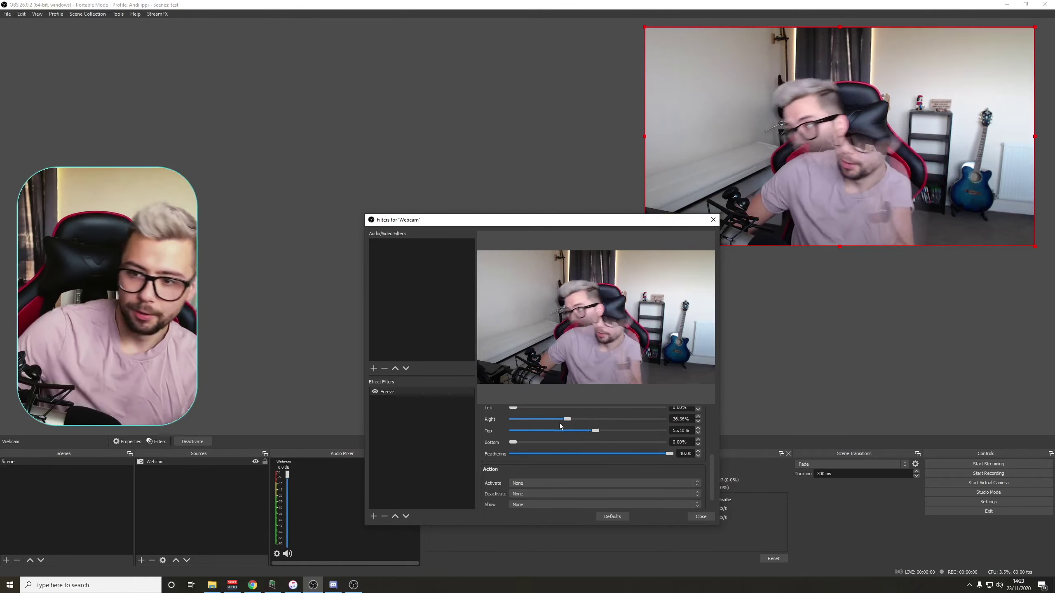